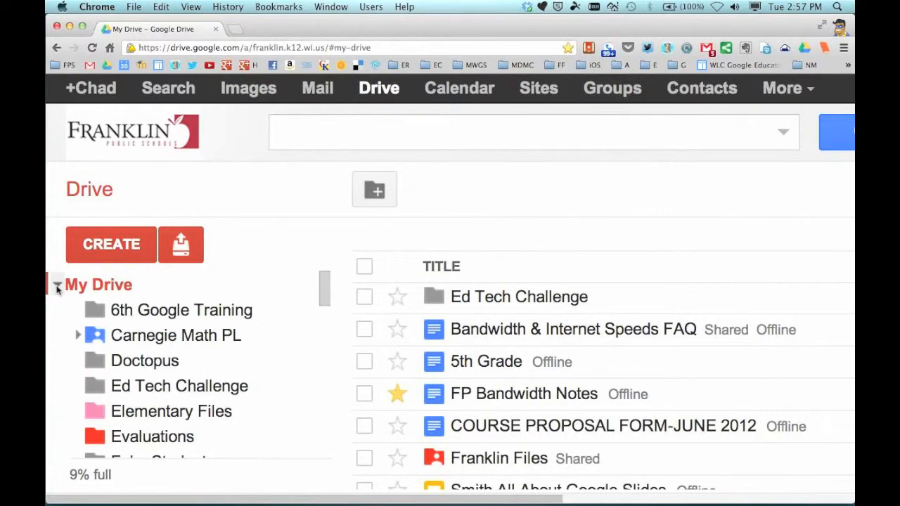
Step: Expand the My Drive folder tree and open the Ed Tech Challenge folder
left_click(57, 285)
left_click(58, 286)
key("super+minus")
key("super+minus")
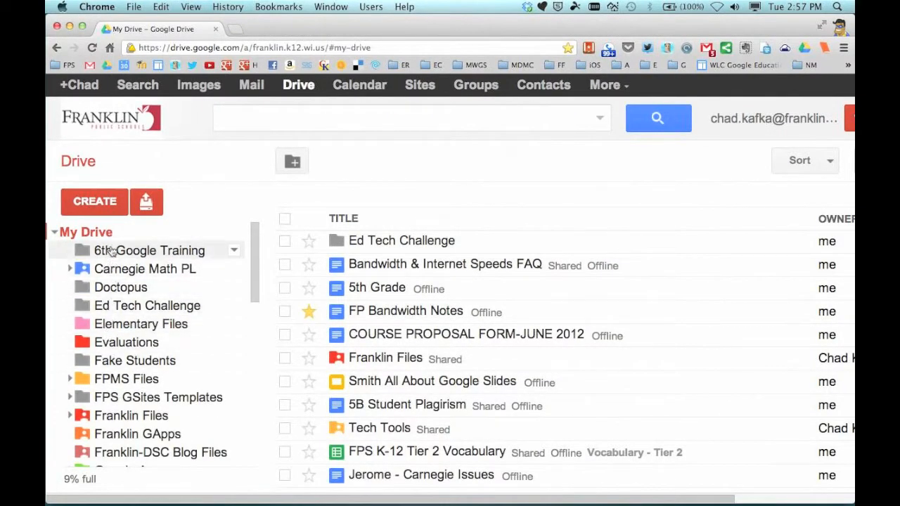
left_click(111, 307)
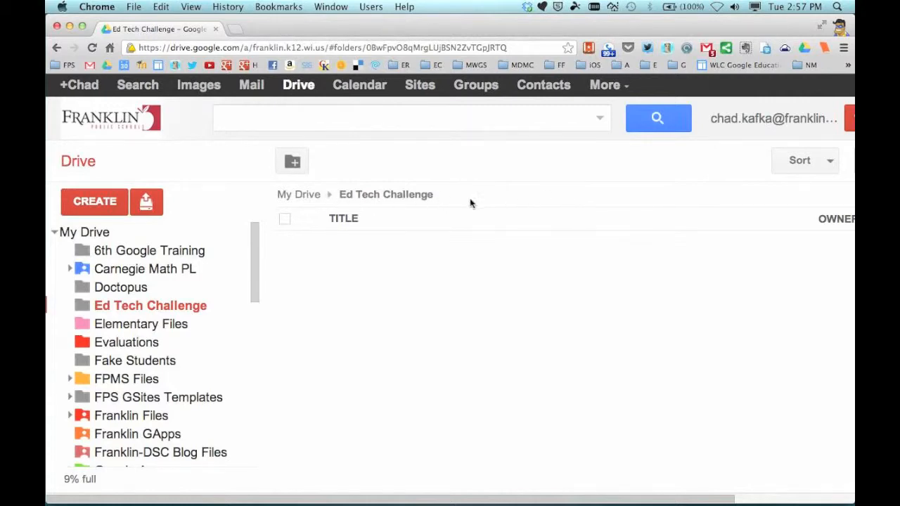
left_click(102, 233)
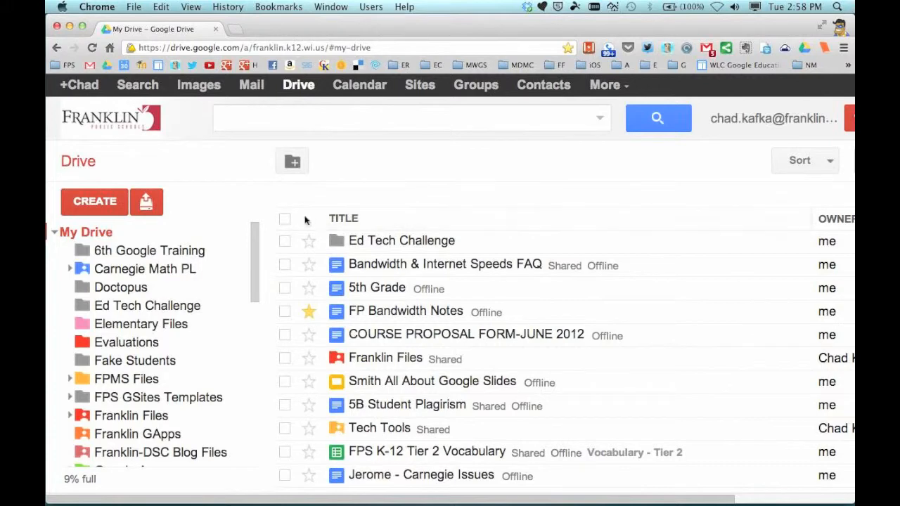
left_click(124, 307)
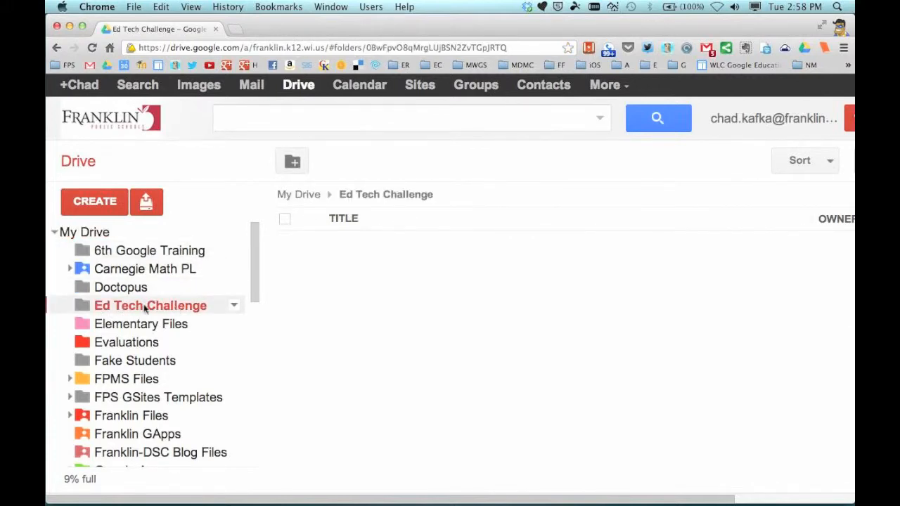
Step: Review the sharing settings of the Ed Tech Challenge folder, including who has access, and close them unchanged
left_click(235, 308)
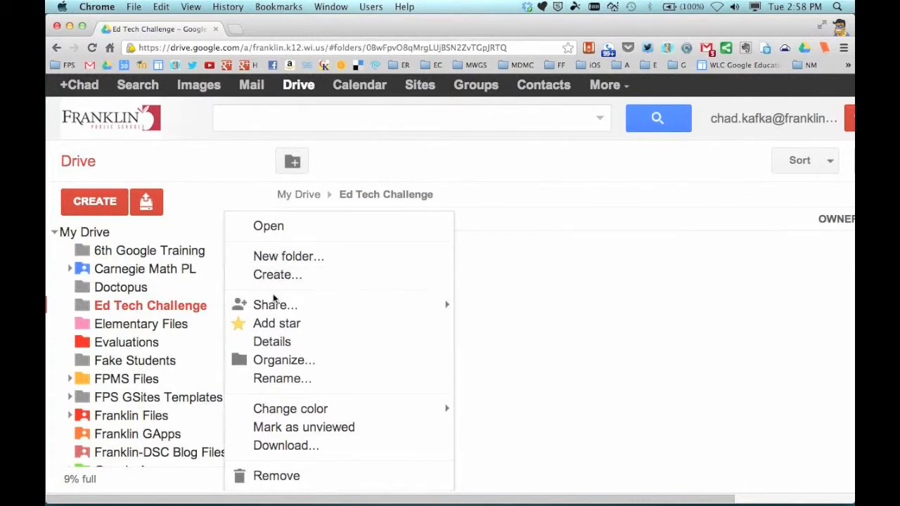
mouse_move(273, 312)
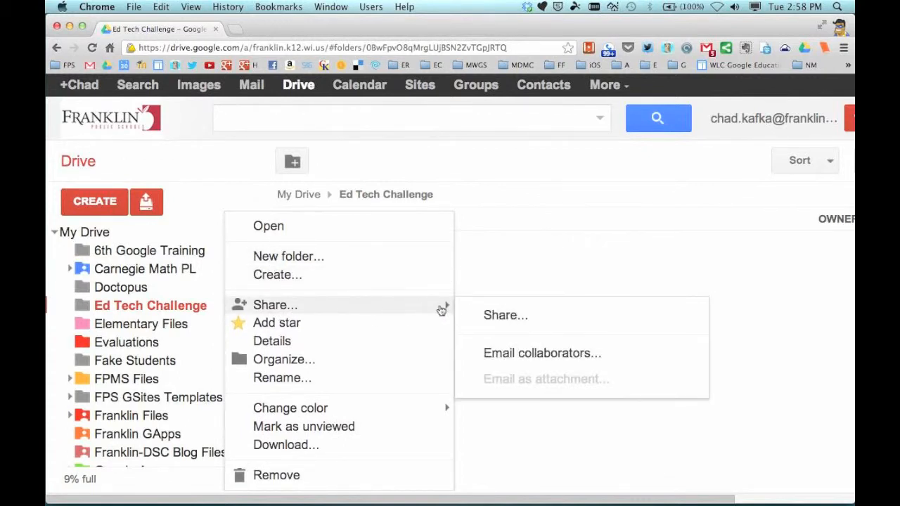
left_click(483, 317)
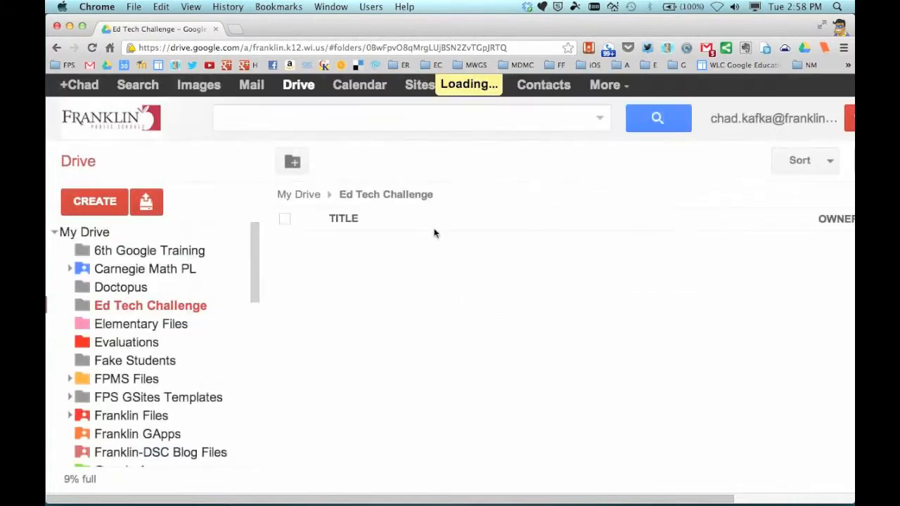
scroll(368, 309, "down", 2)
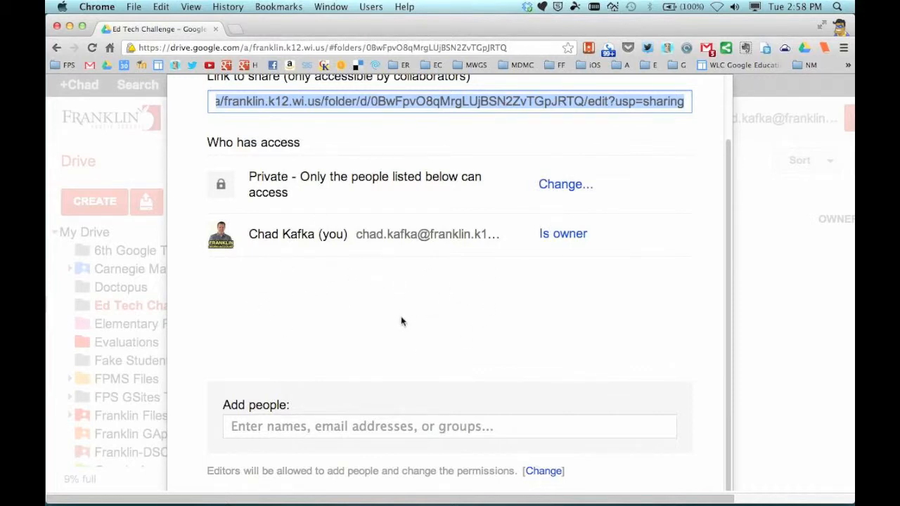
key("super+minus")
key("super+minus")
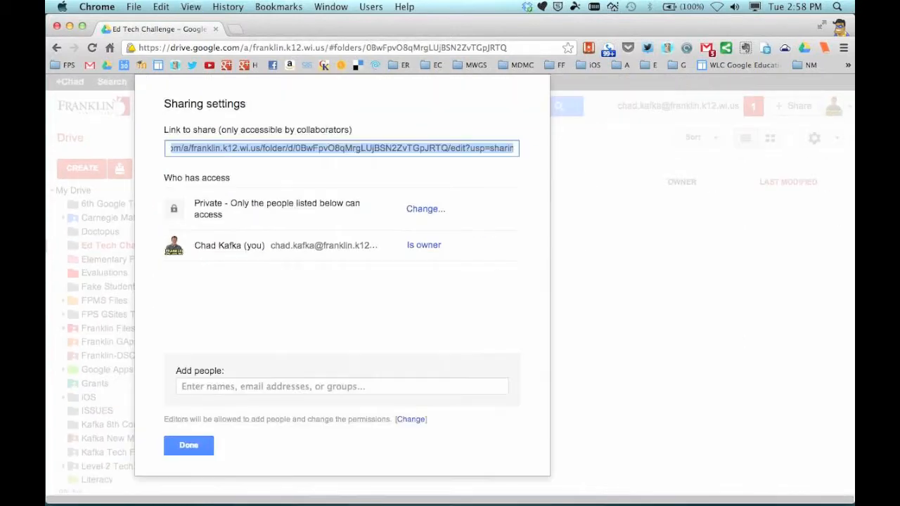
left_click(188, 445)
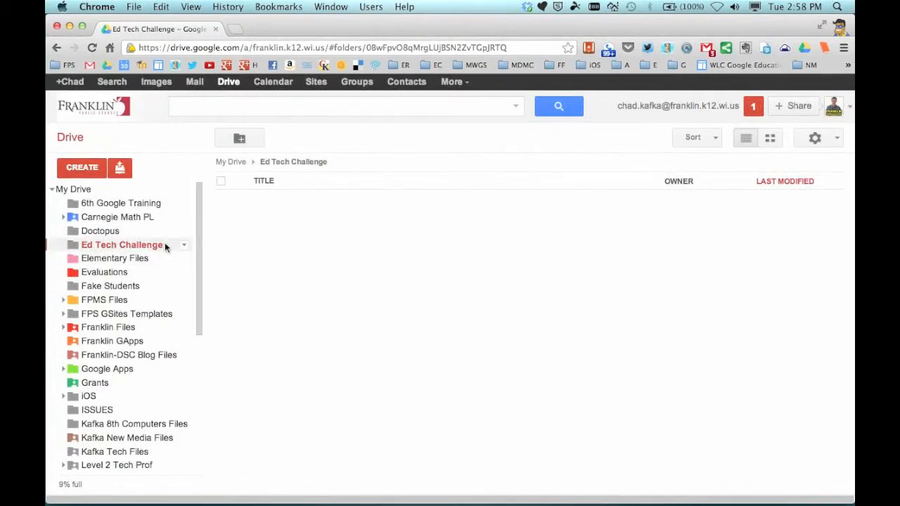
Step: Try choosing Google Apps as the destination for the Ed Tech Challenge folder in Organize, and close without moving it
key("super+plus")
key("super+plus")
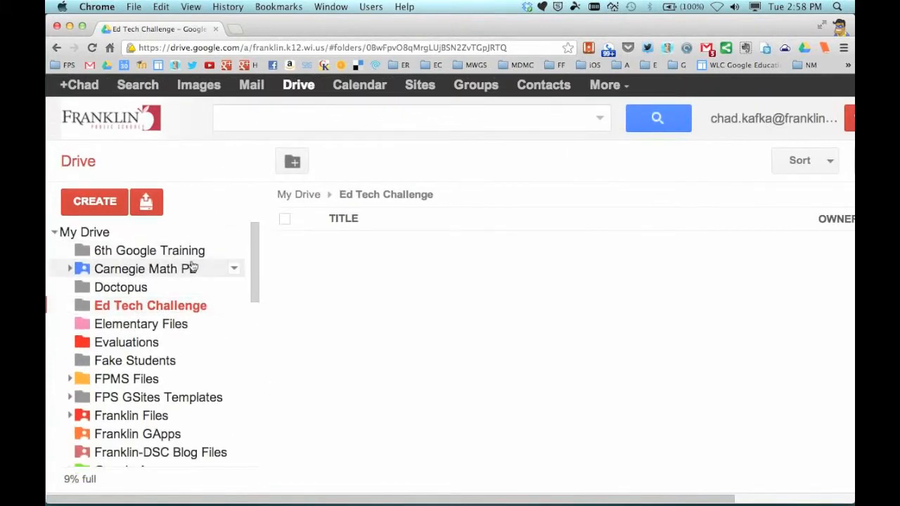
left_click(225, 305)
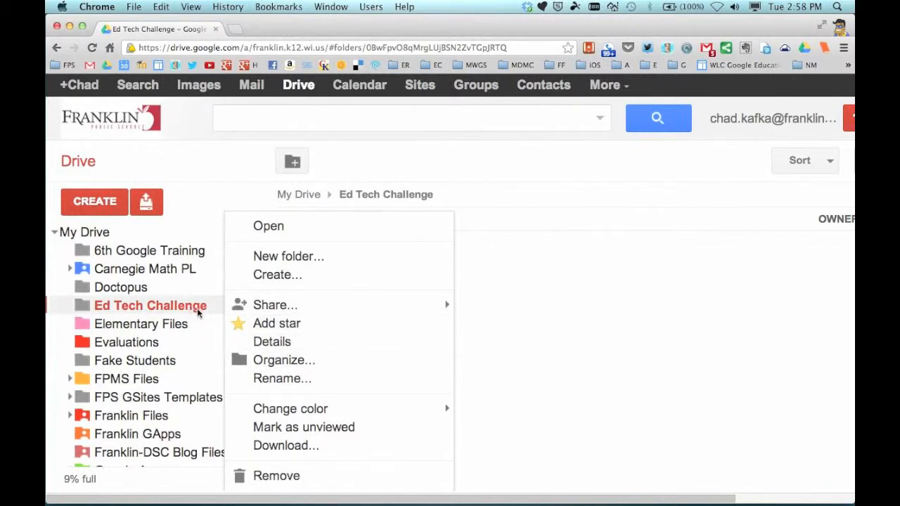
left_click(241, 361)
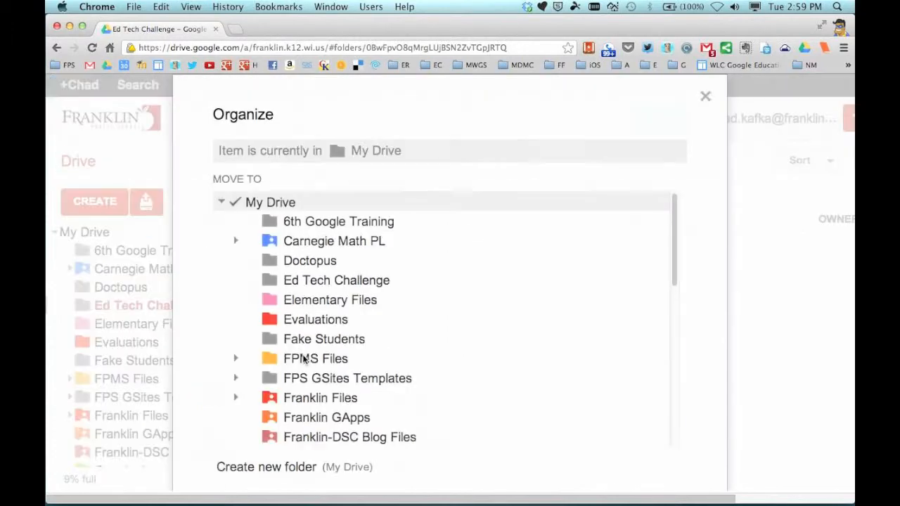
scroll(310, 321, "down", 3)
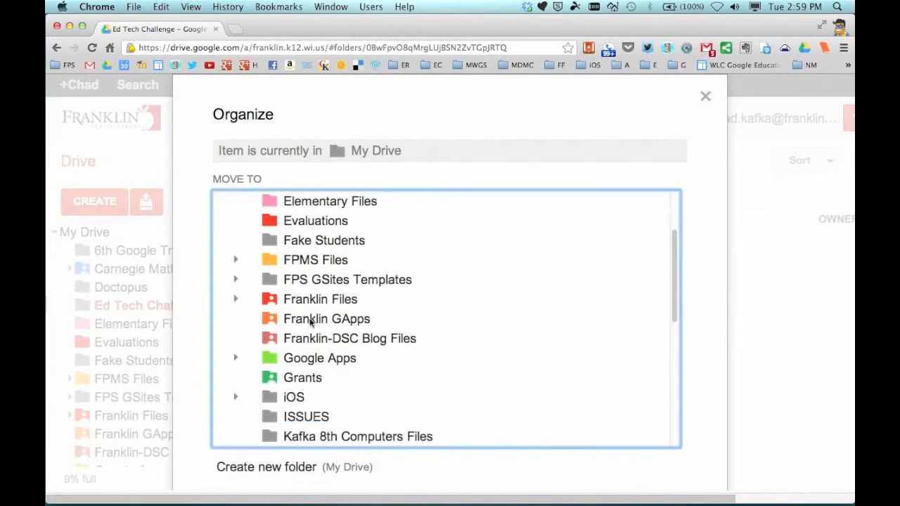
left_click(299, 359)
scroll(299, 360, "up", 2)
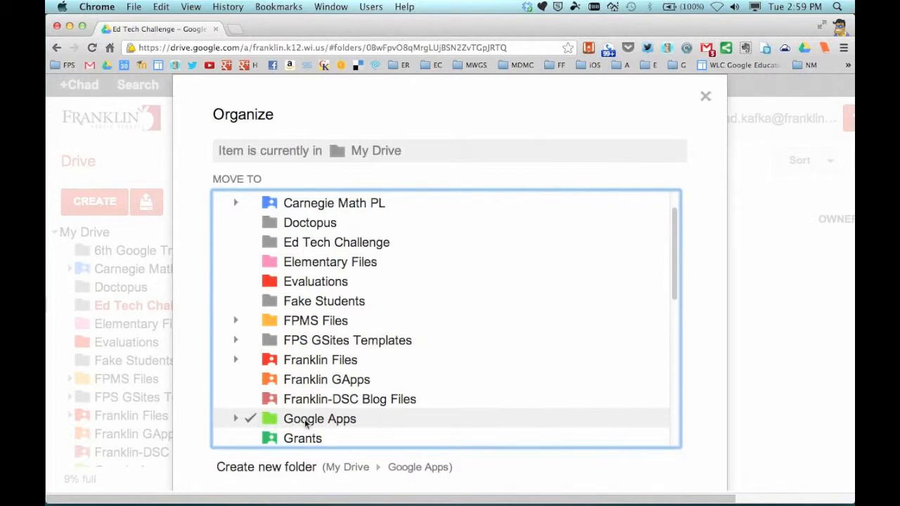
left_click(705, 98)
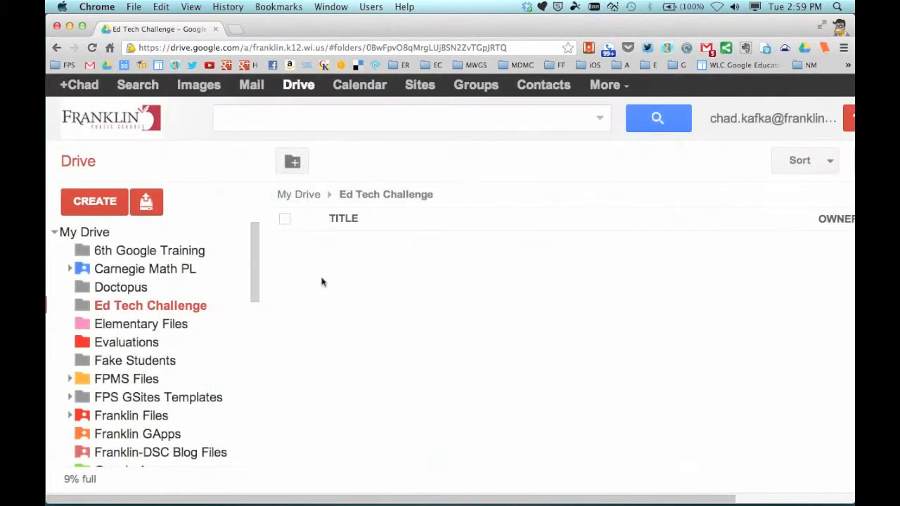
Step: Change the Ed Tech Challenge folder's color to Old brick red
right_click(231, 309)
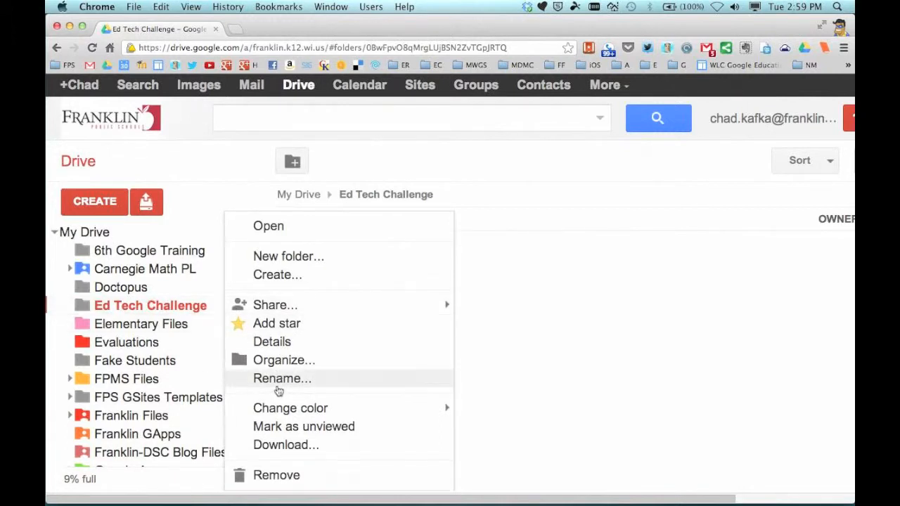
mouse_move(285, 413)
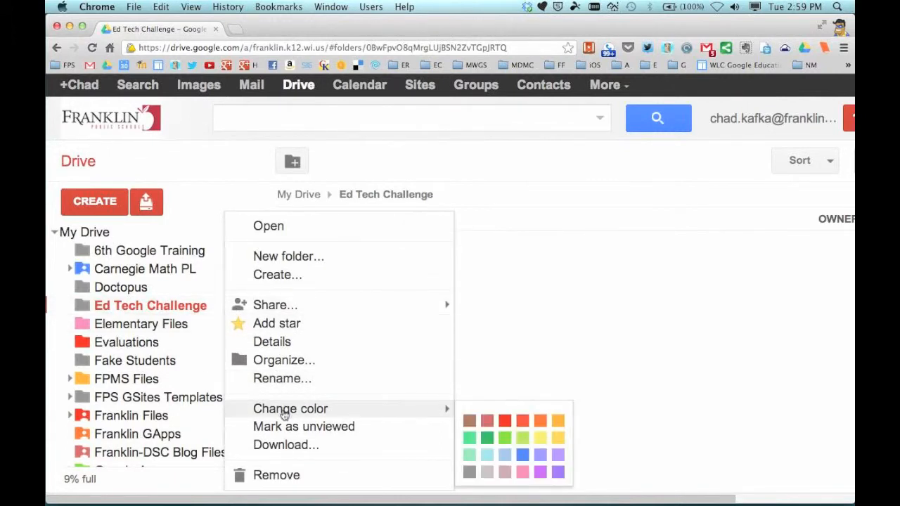
left_click(487, 420)
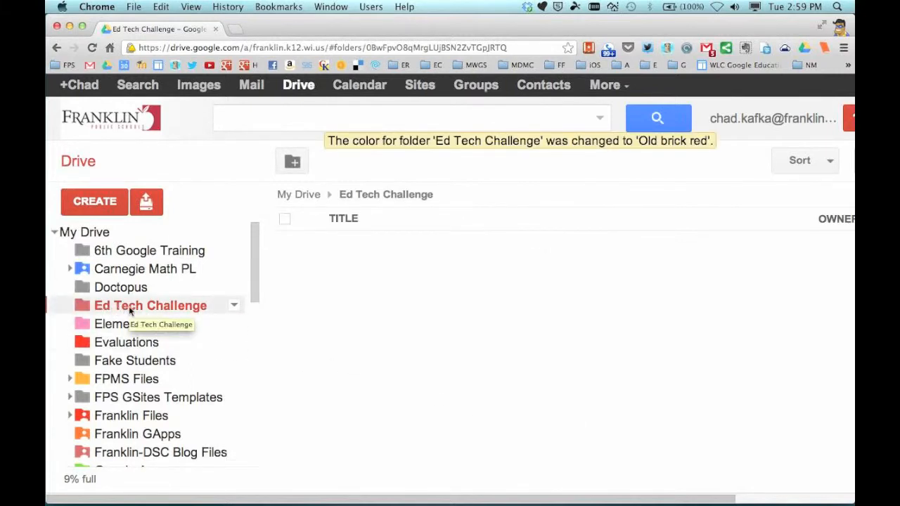
Step: Collapse the My Drive folder tree and view the list of all items
left_click(55, 231)
left_click(77, 304)
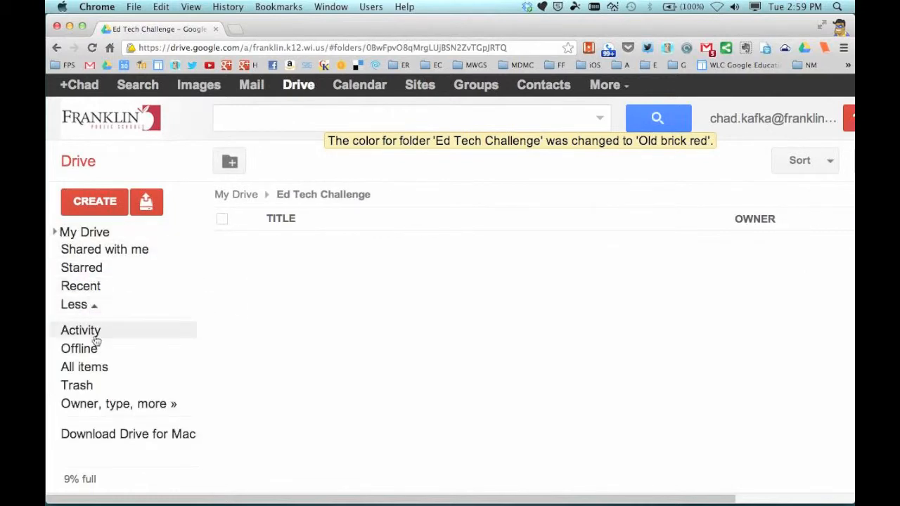
left_click(82, 367)
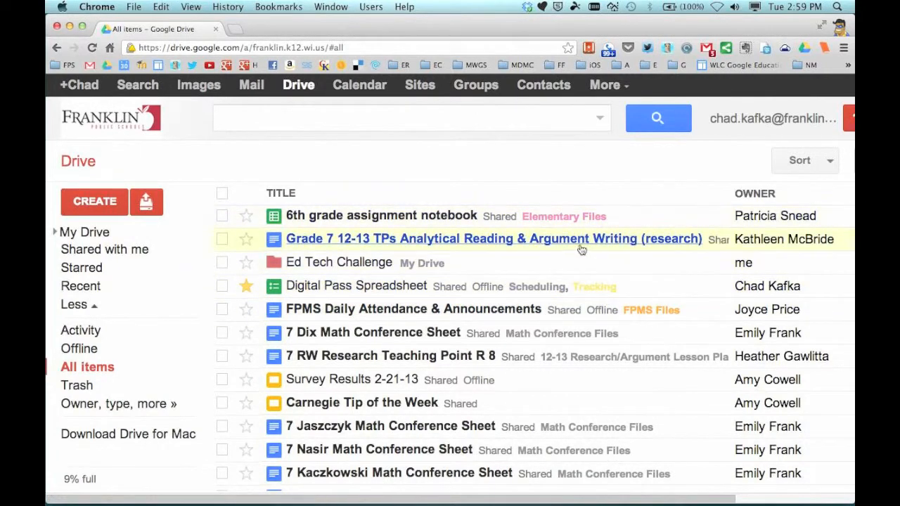
Step: Expand the My Drive tree, open the Ed Tech Challenge folder and look over its available actions
left_click(55, 231)
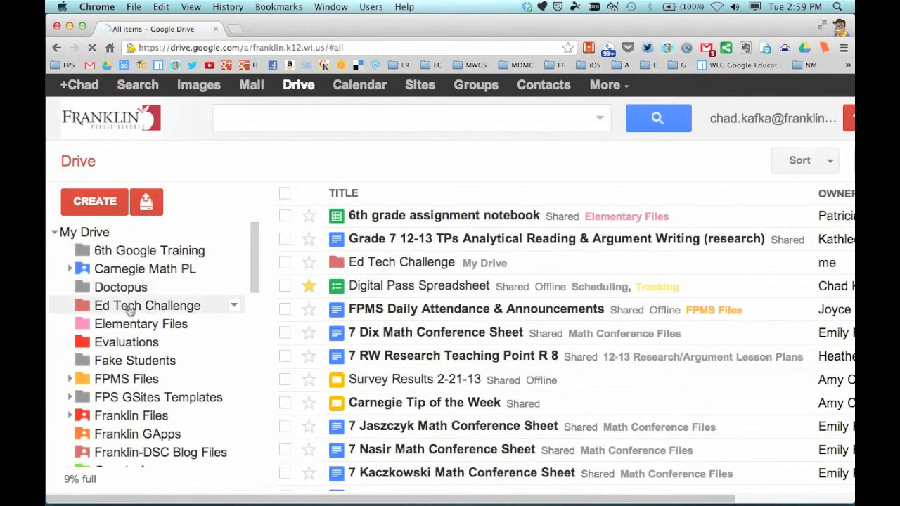
left_click(181, 305)
left_click(233, 305)
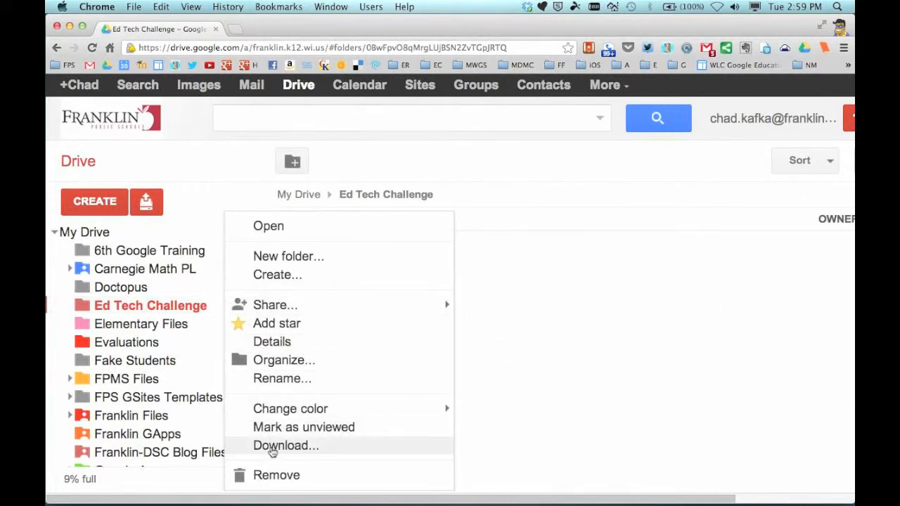
left_click(194, 161)
Step: Try setting up a download of the Google Apps folder with documents as Microsoft Word (.docx) and presentations as PDF, and cancel it
scroll(198, 287, "down", 3)
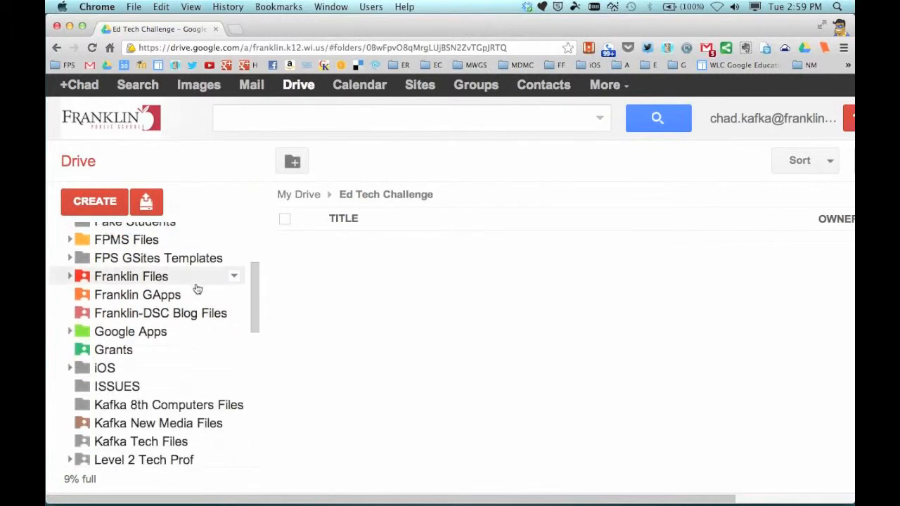
left_click(233, 333)
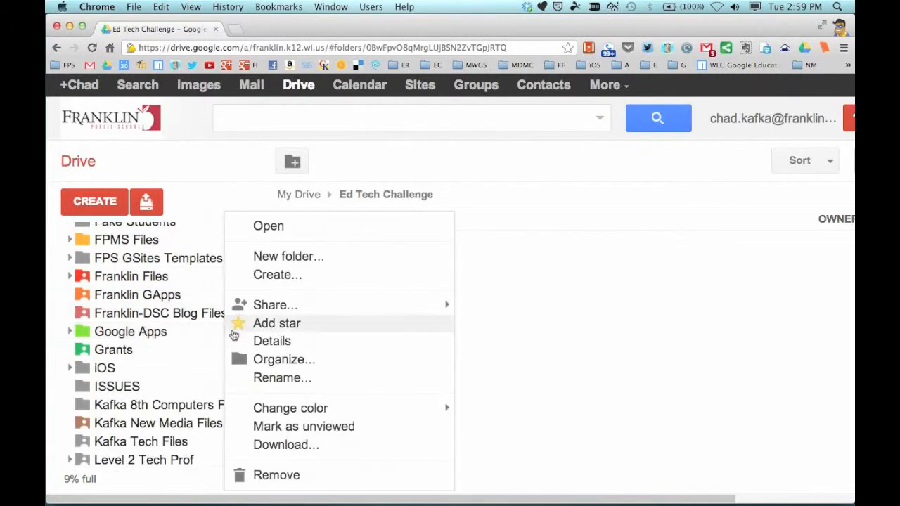
left_click(281, 446)
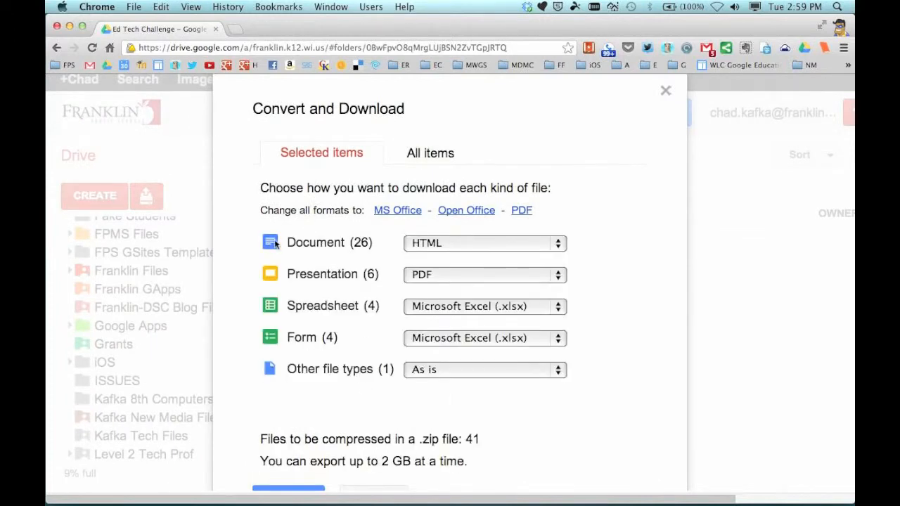
left_click(435, 243)
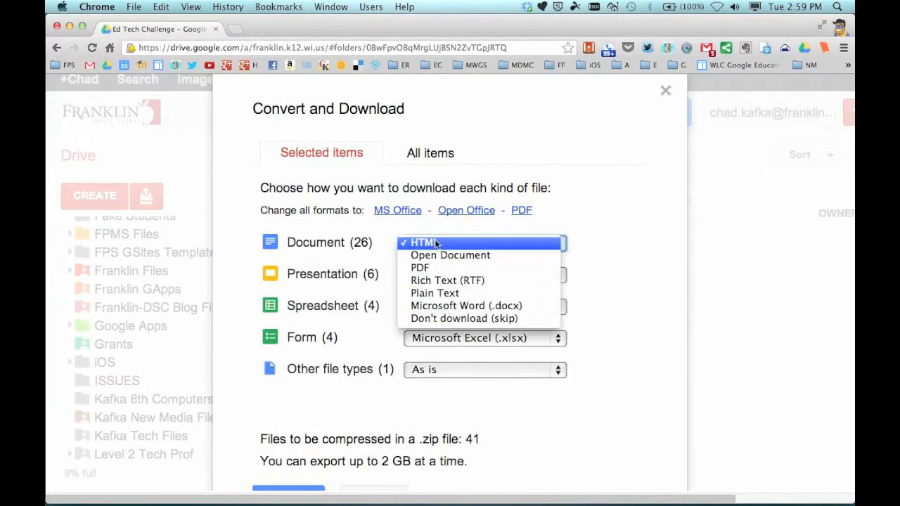
left_click(447, 306)
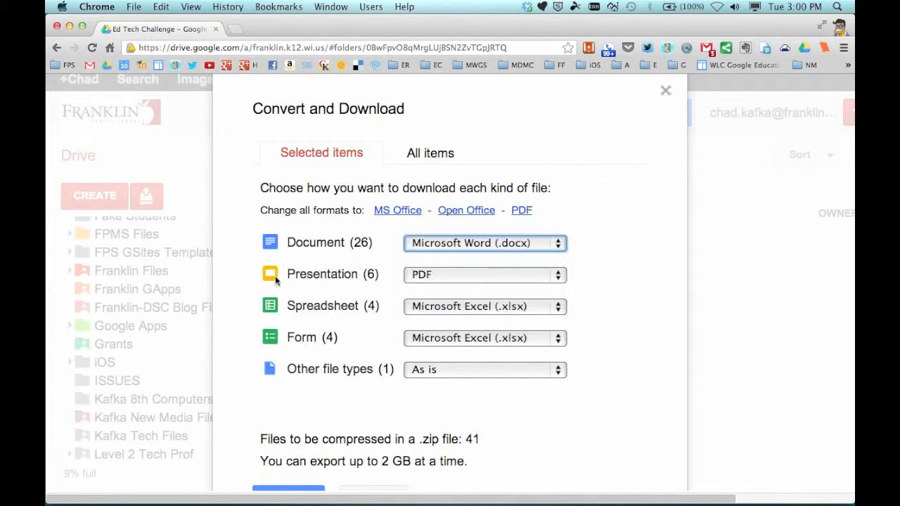
left_click(440, 275)
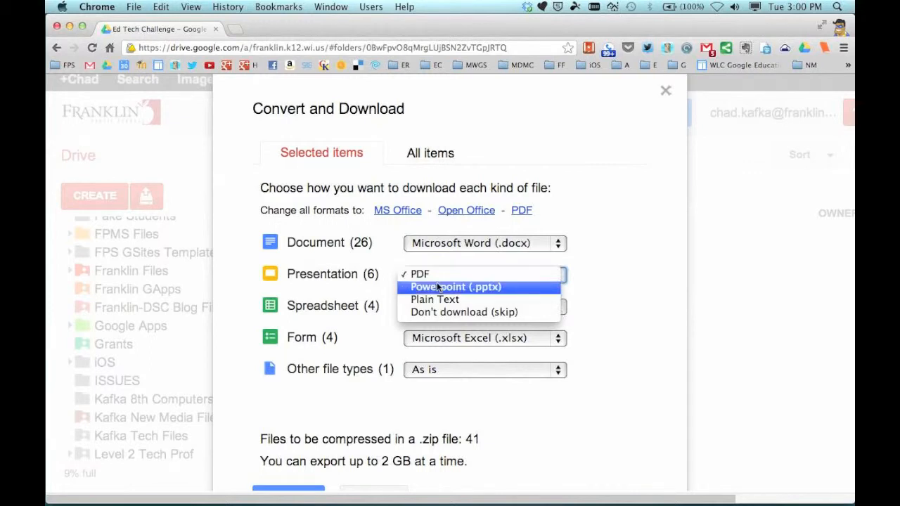
left_click(423, 274)
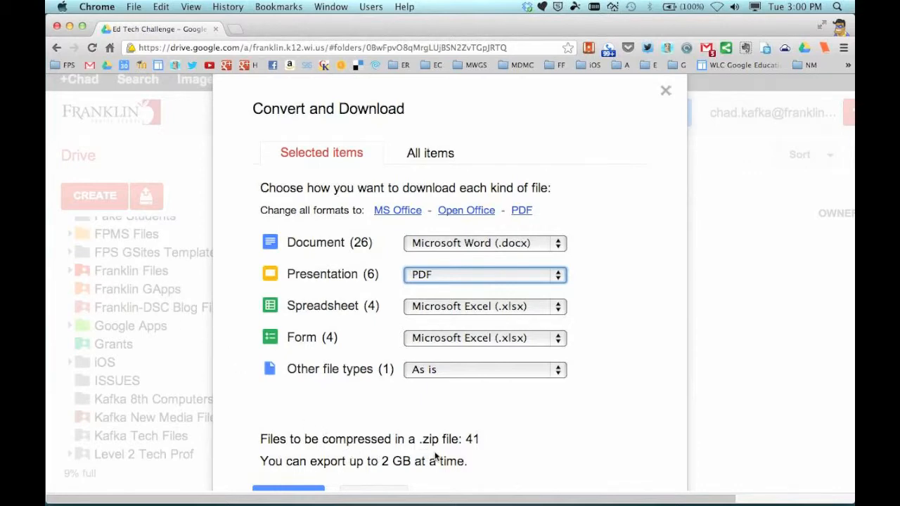
left_click(664, 92)
scroll(177, 309, "up", 5)
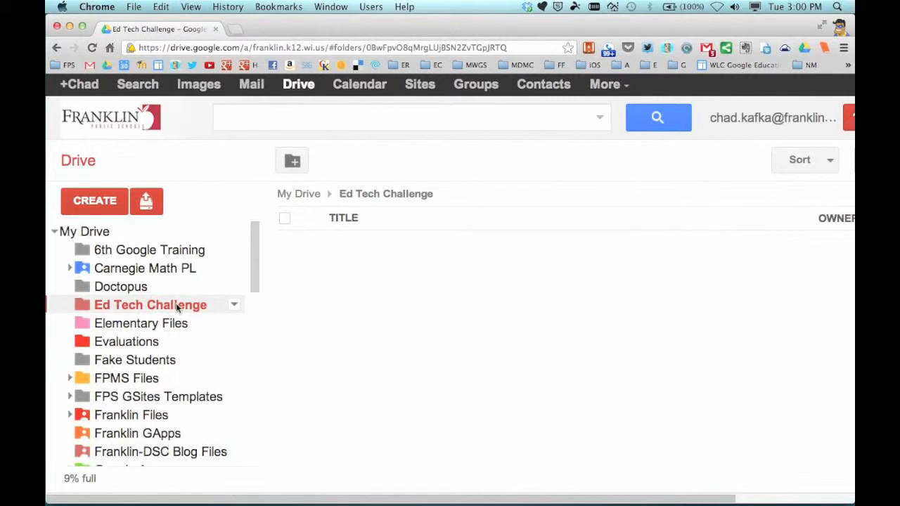
left_click(233, 307)
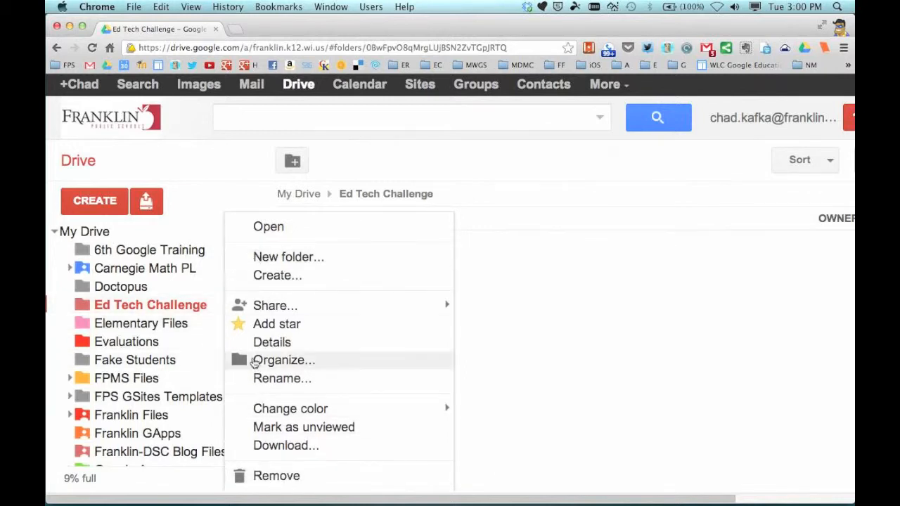
left_click(229, 172)
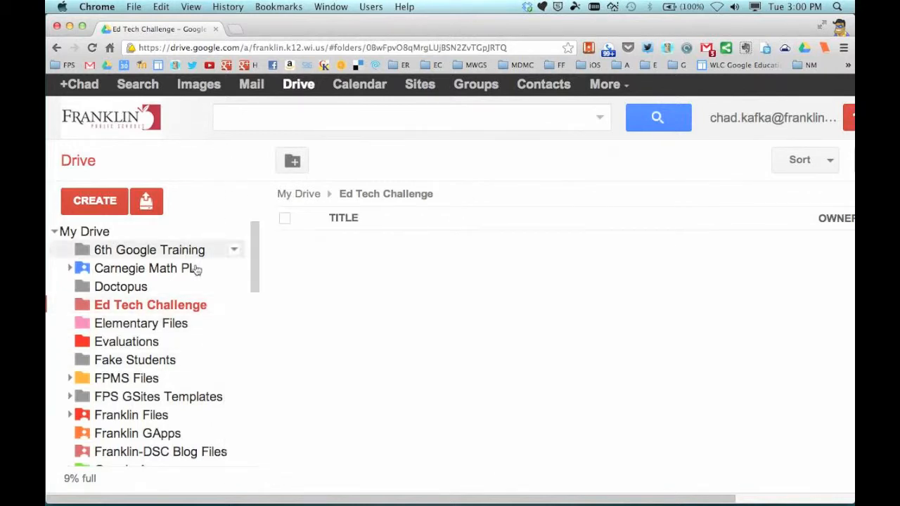
Step: Move Bandwidth & Internet Speeds FAQ, 5th Grade and COURSE PROPOSAL FORM-JUNE 2012 from My Drive into the Ed Tech Challenge folder
left_click(90, 232)
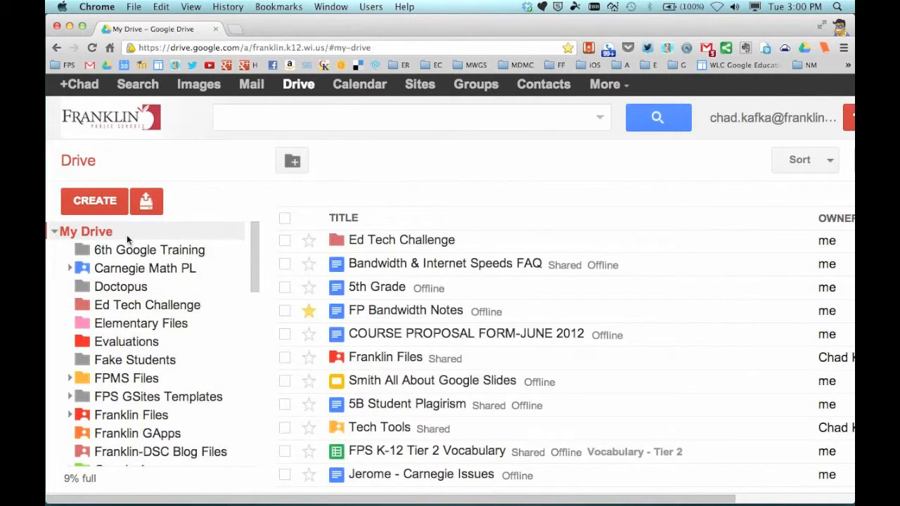
left_click(285, 264)
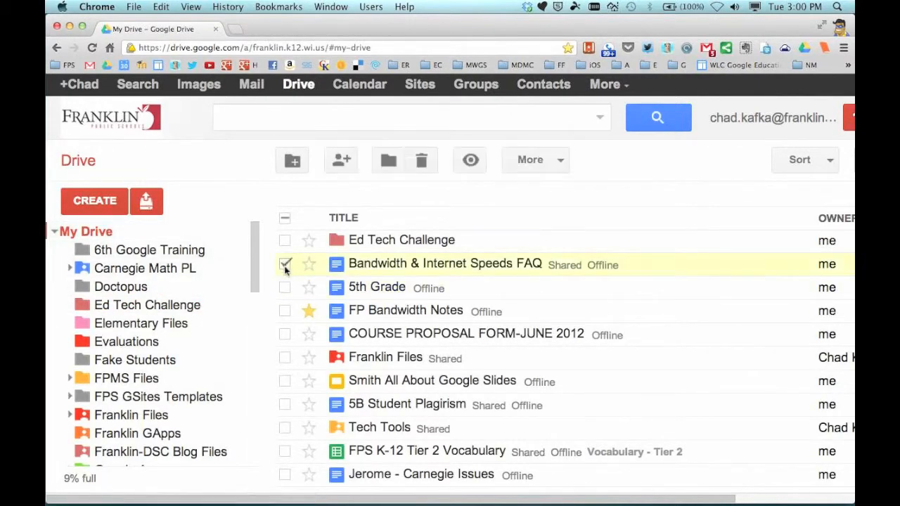
left_click(283, 336)
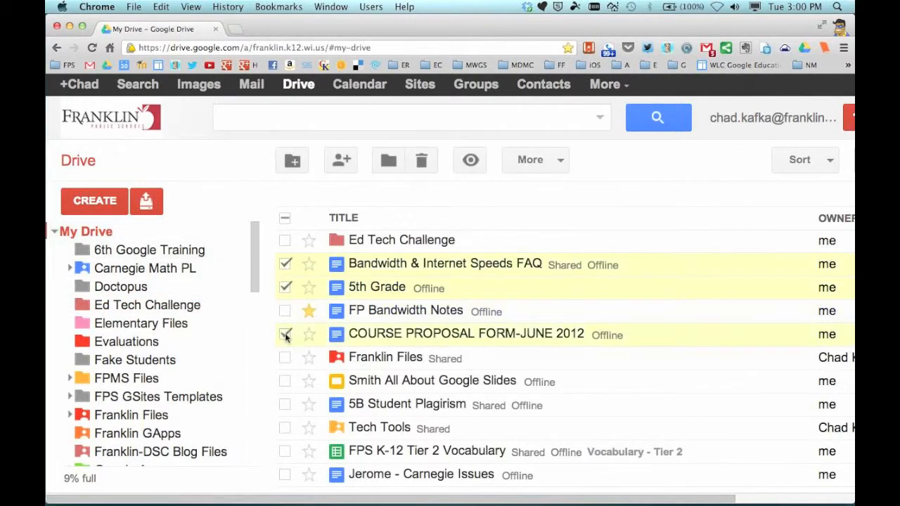
left_click(288, 241)
left_click(388, 161)
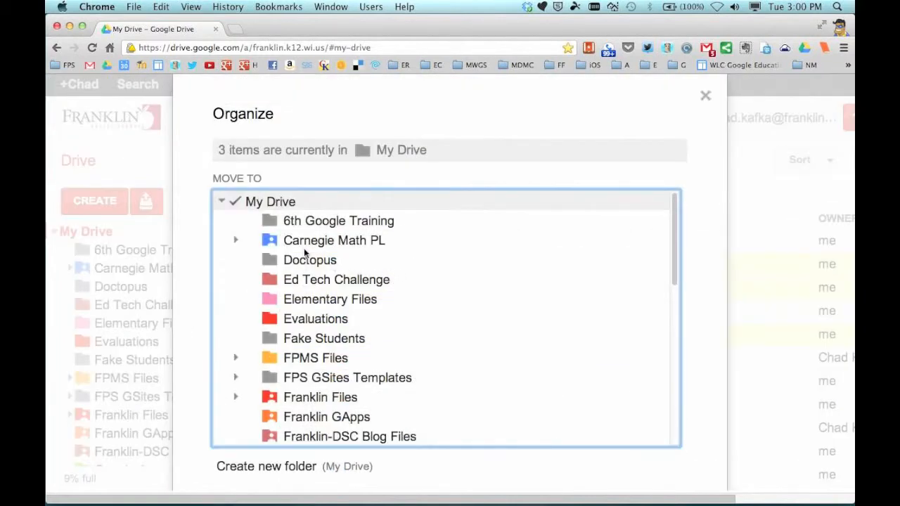
left_click(304, 280)
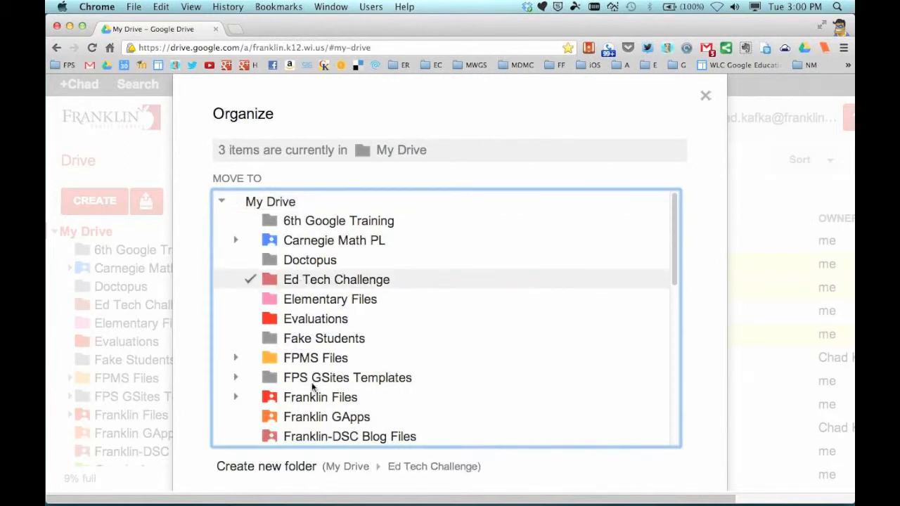
key("super+minus")
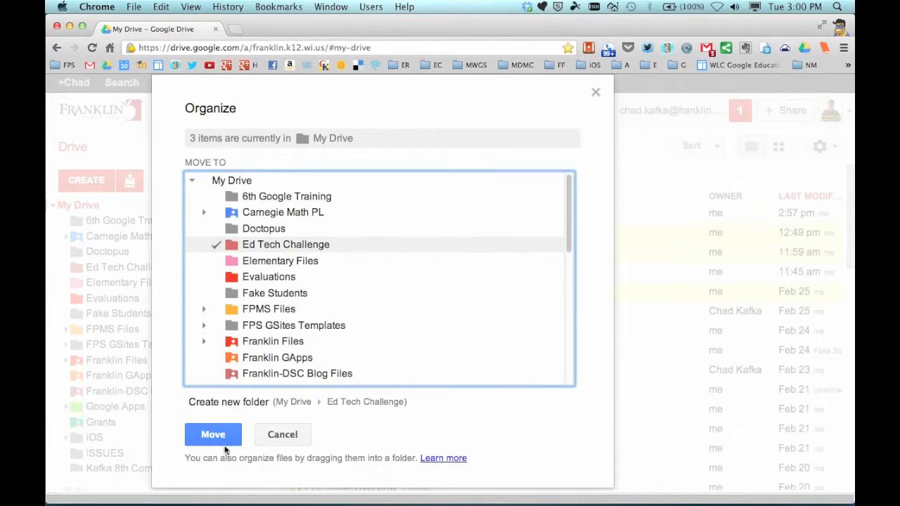
left_click(220, 432)
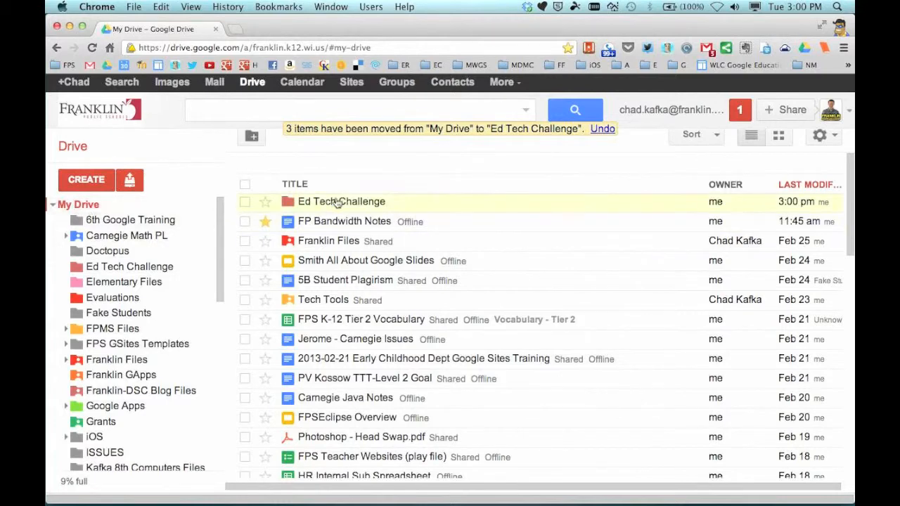
Step: Check the contents of the Ed Tech Challenge folder against the My Drive list, ending back in My Drive
left_click(144, 268)
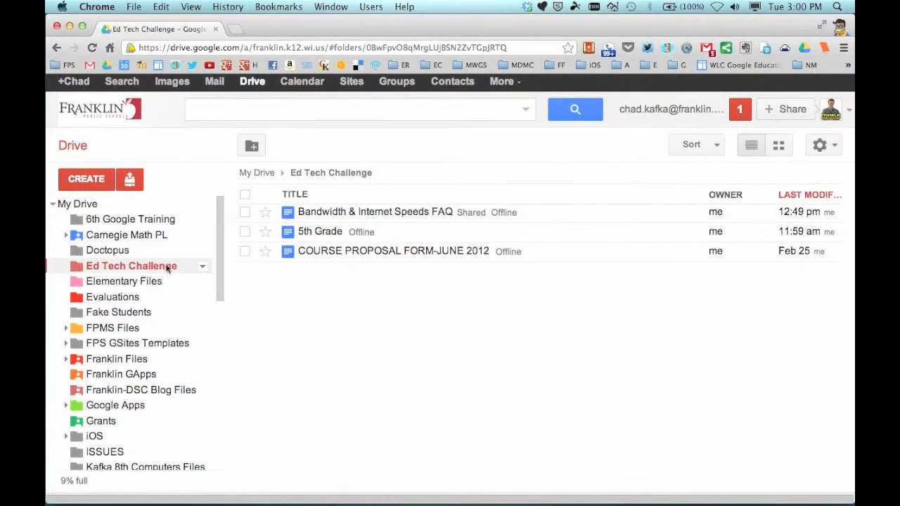
left_click(78, 204)
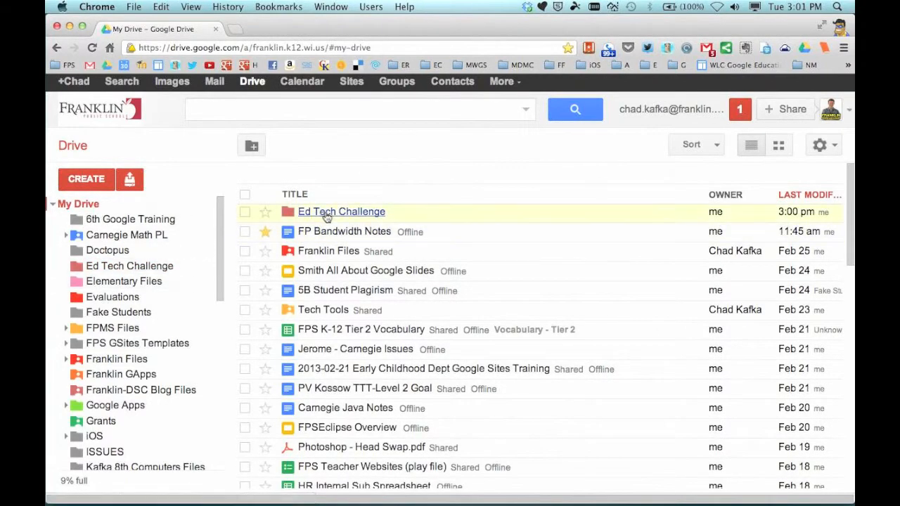
left_click(157, 271)
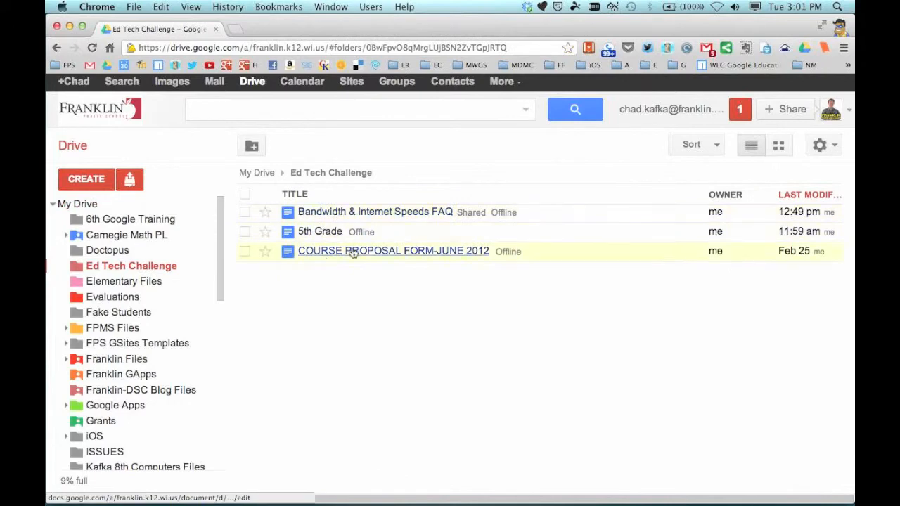
left_click(69, 204)
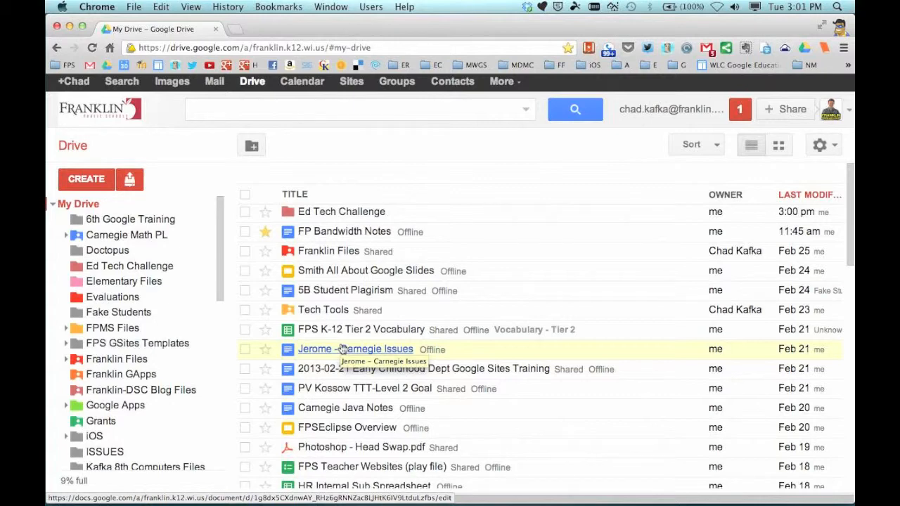
Step: Collapse the My Drive folder tree and add the NGA Survey Results folder from Shared with me to My Drive
left_click(53, 204)
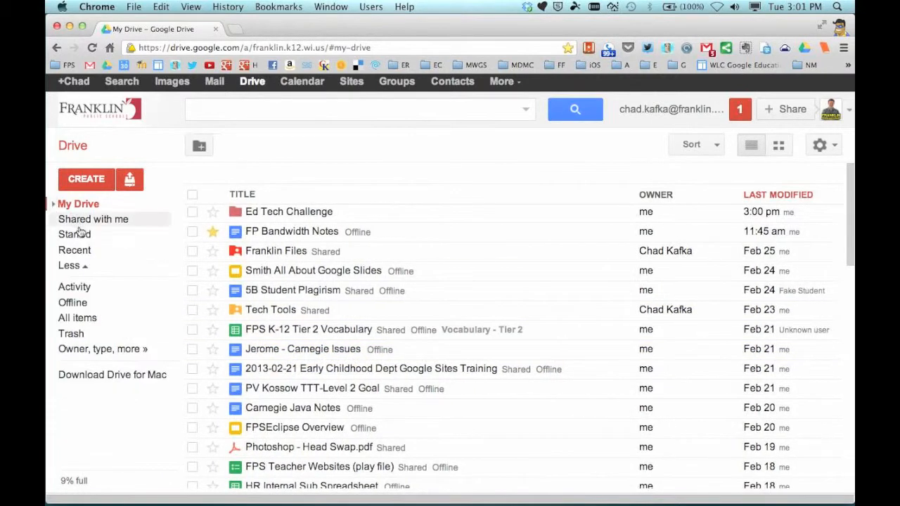
left_click(95, 219)
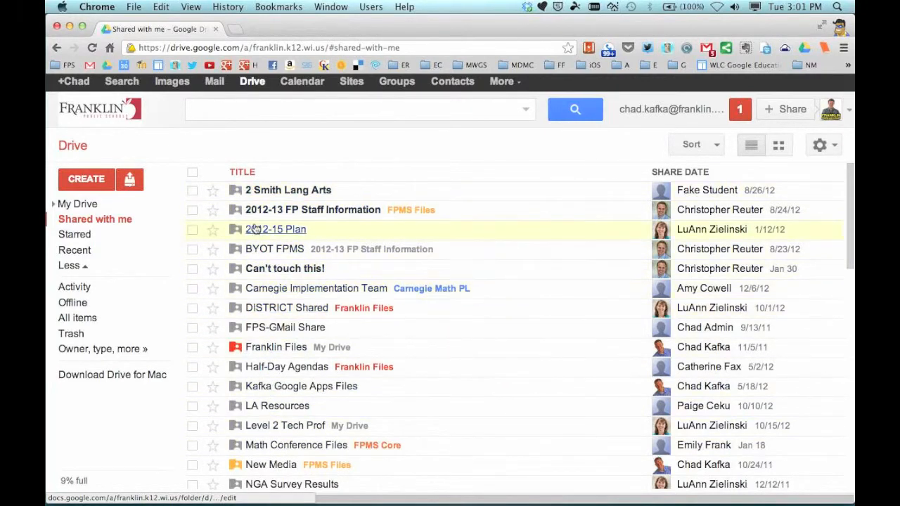
scroll(257, 368, "down", 2)
scroll(255, 373, "down", 2)
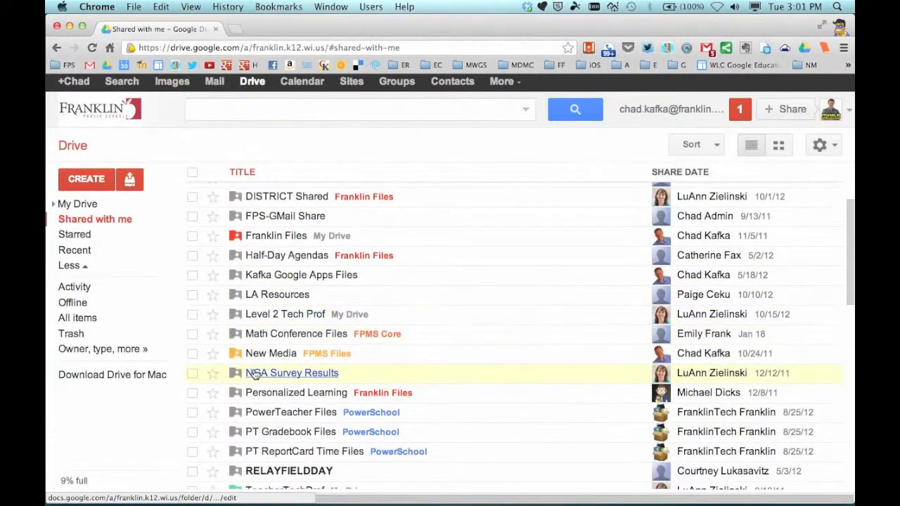
left_click(191, 371)
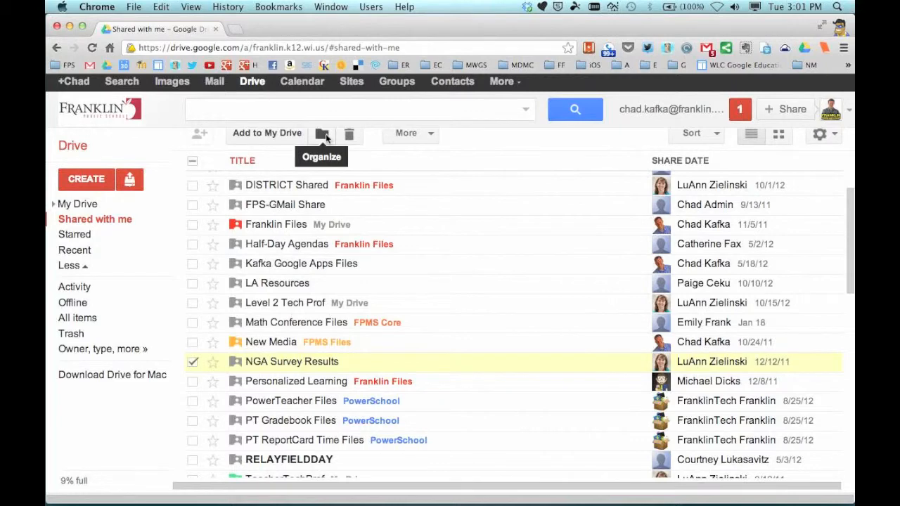
left_click(288, 135)
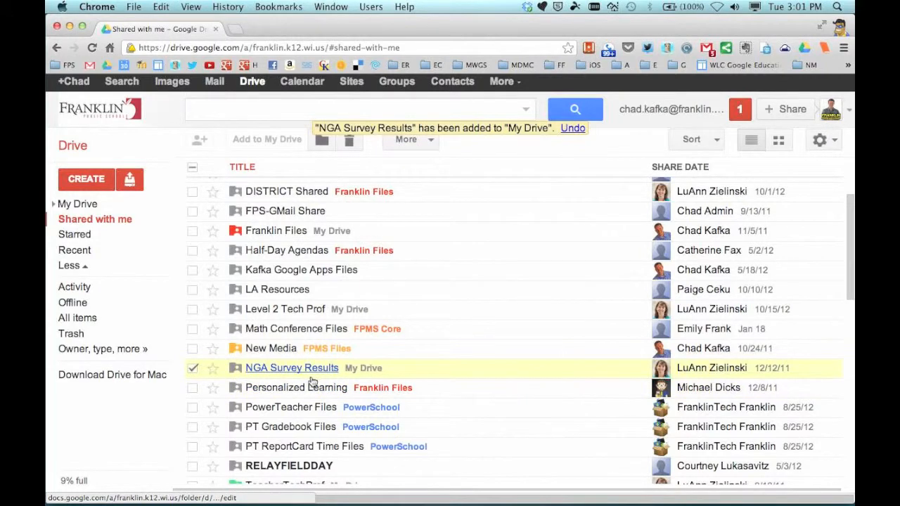
Step: Return to My Drive, expand its folder tree and look for the NGA Survey Results folder in it
left_click(86, 203)
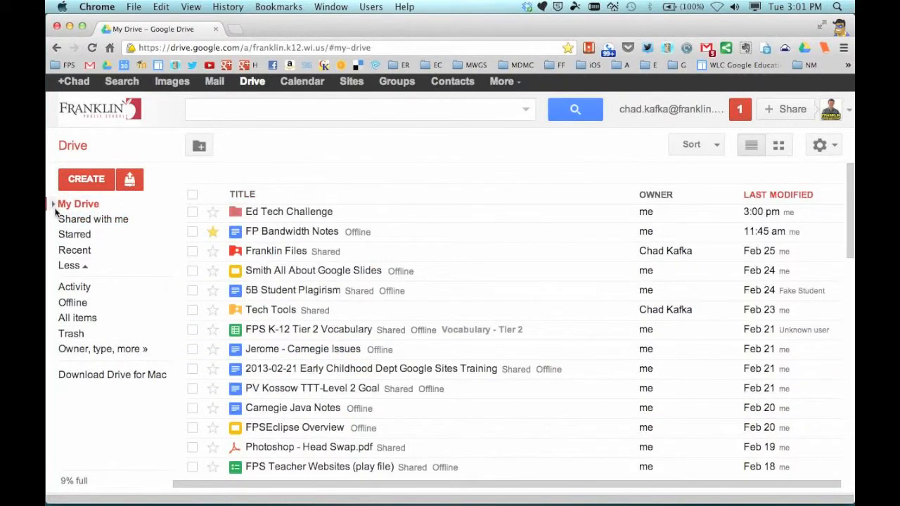
scroll(105, 337, "down", 5)
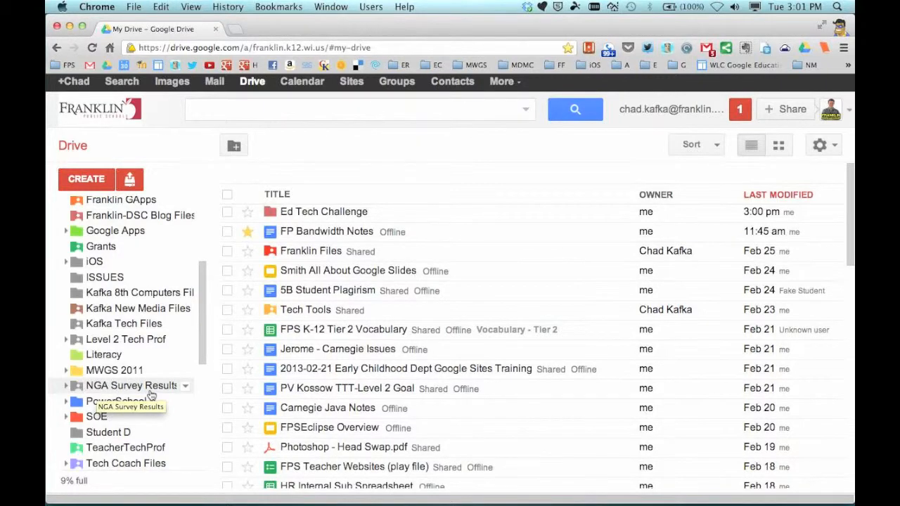
scroll(159, 320, "up", 5)
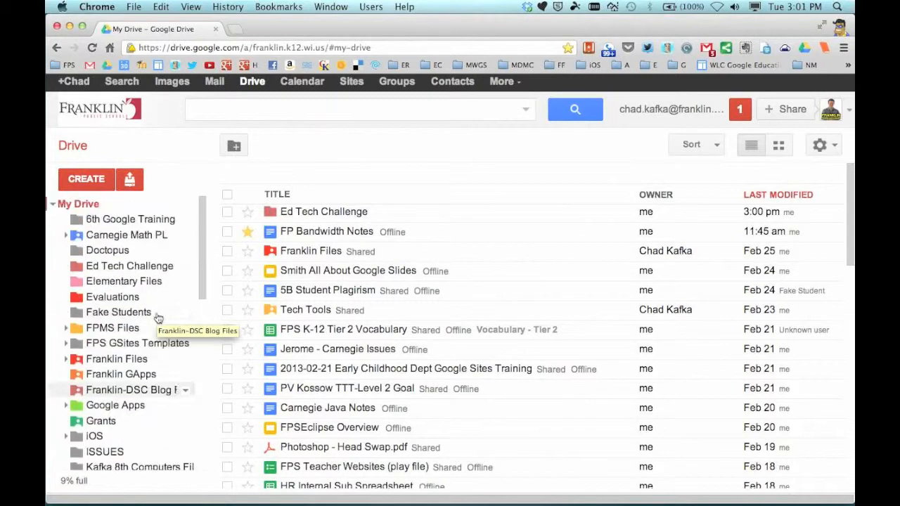